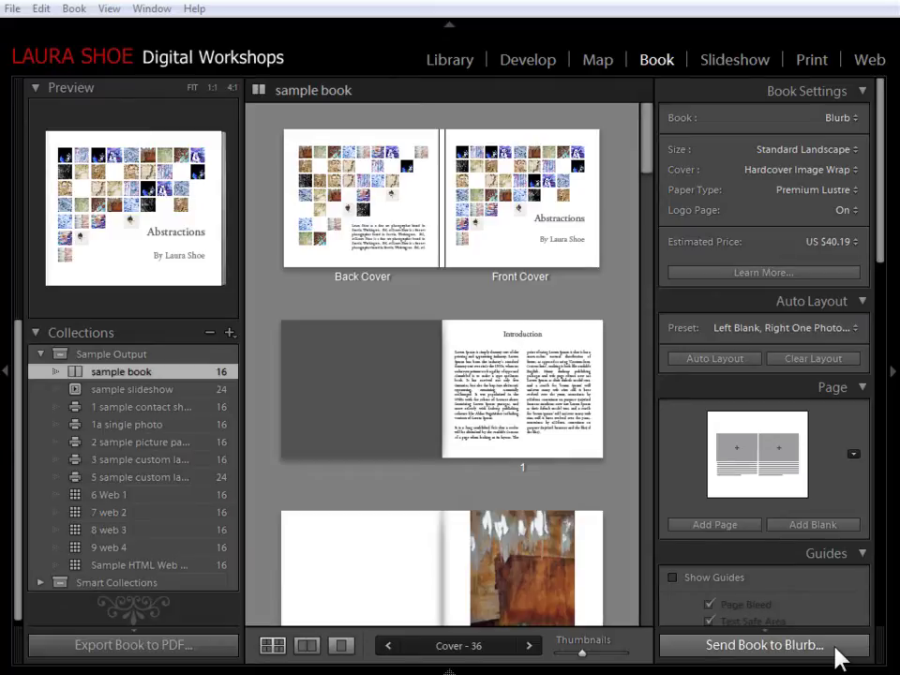
Review the book output type and size lists, keeping Blurb and the current size.
left_click(848, 123)
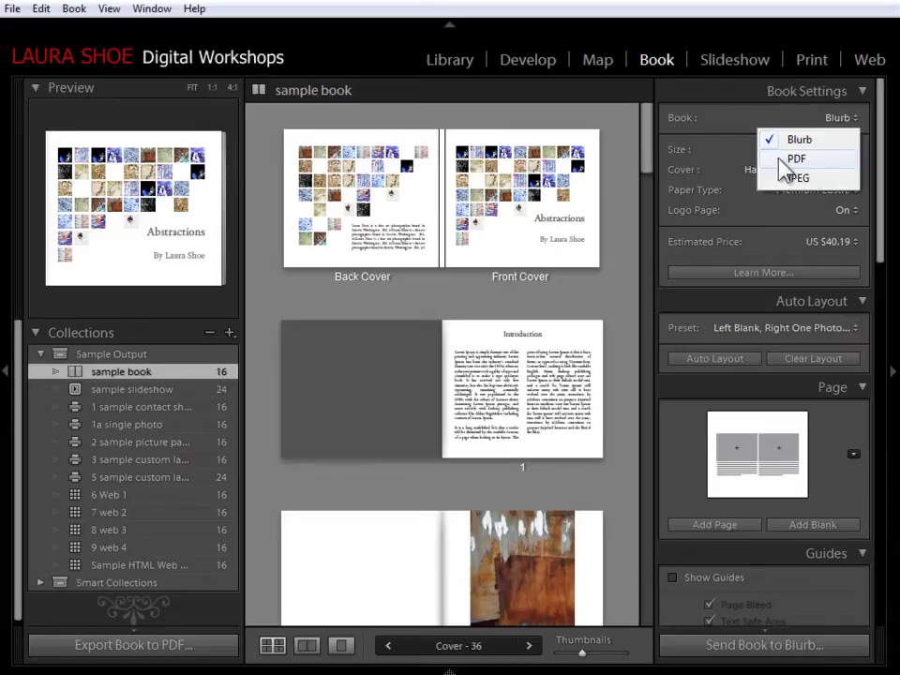
left_click(737, 105)
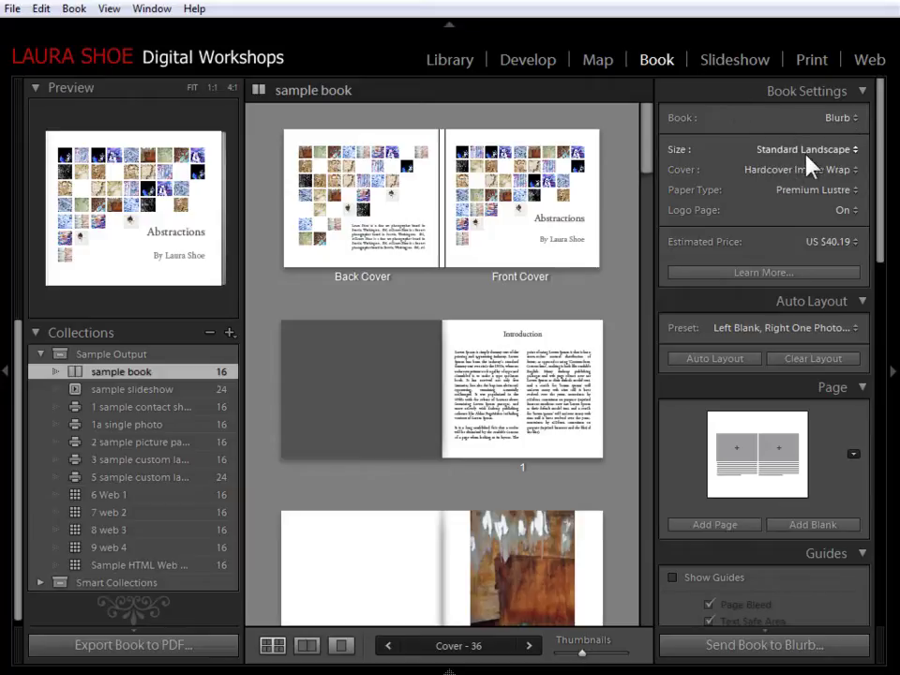
left_click(830, 152)
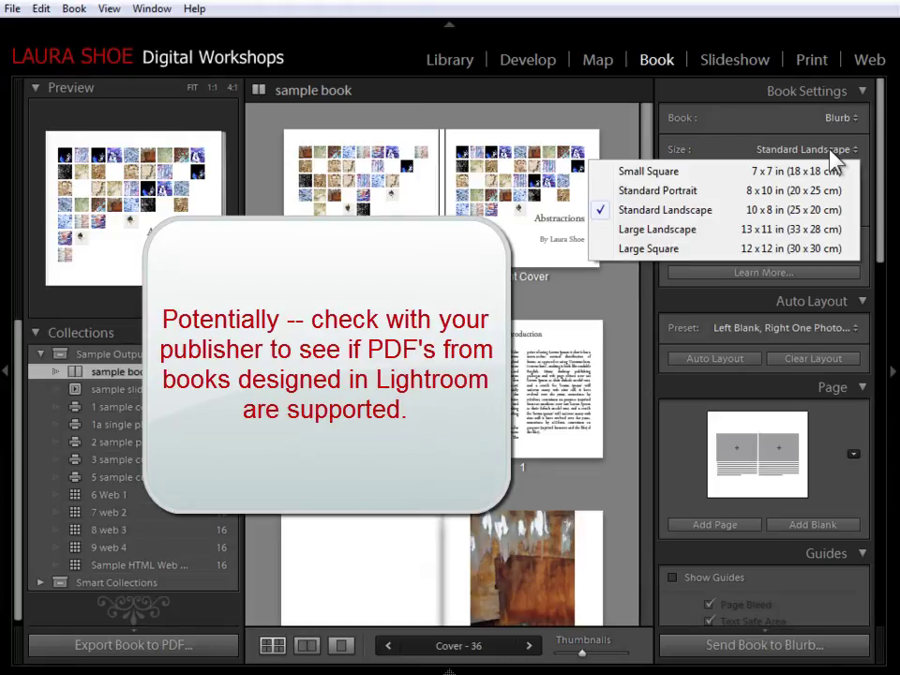
left_click(829, 151)
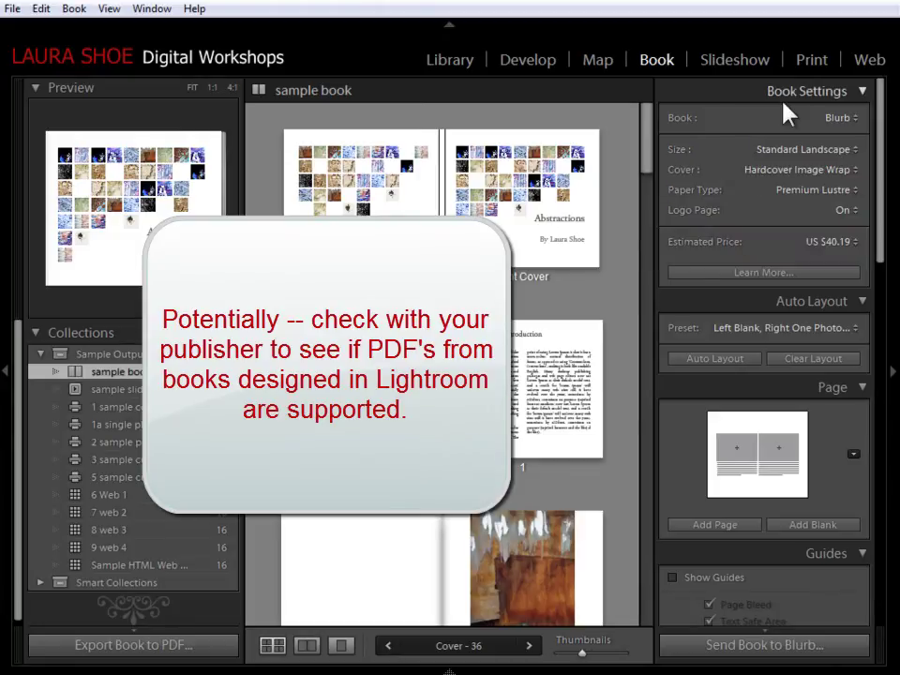
left_click(837, 118)
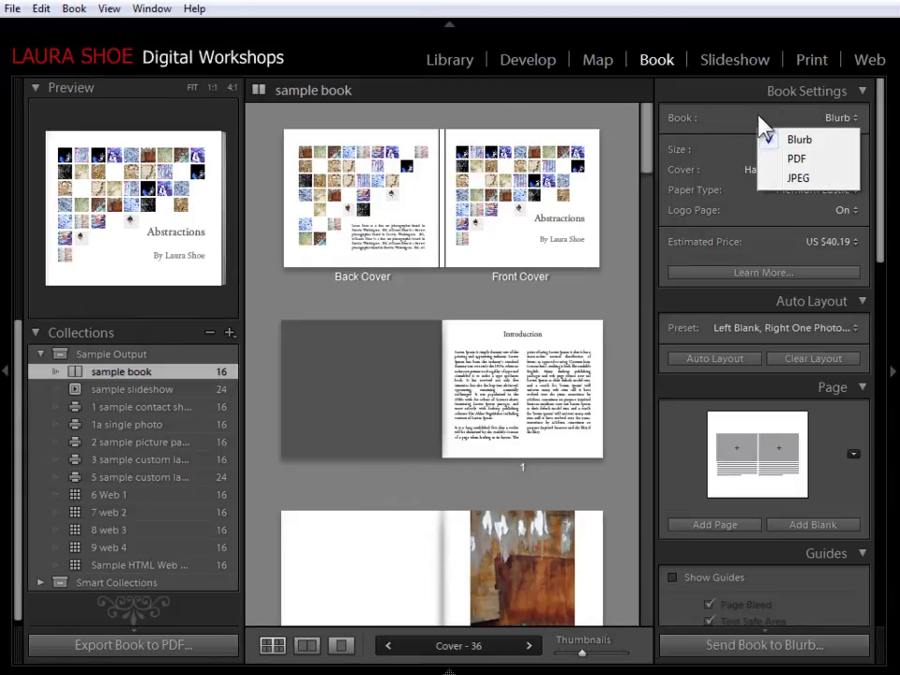
left_click(712, 100)
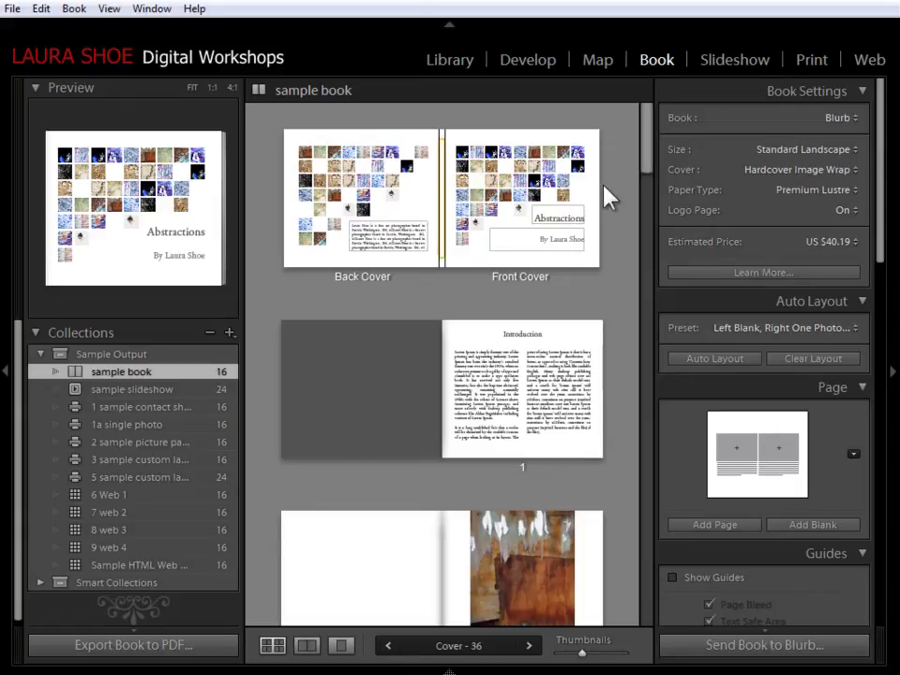
Scroll through the book spreads from the covers down to pages 20–21.
scroll(647, 165, "down", 1)
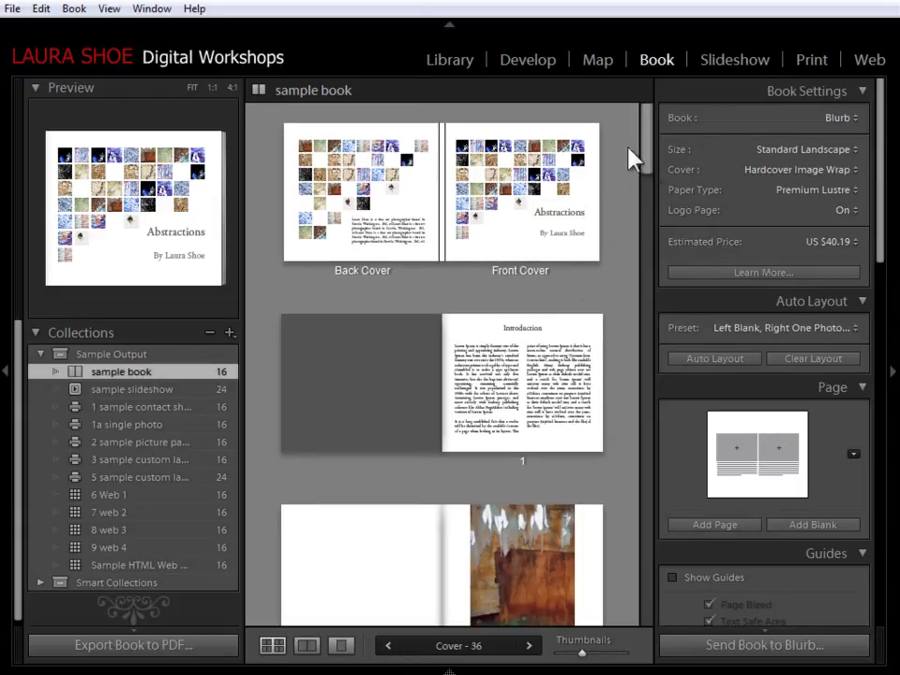
left_click_drag(646, 153, 645, 205)
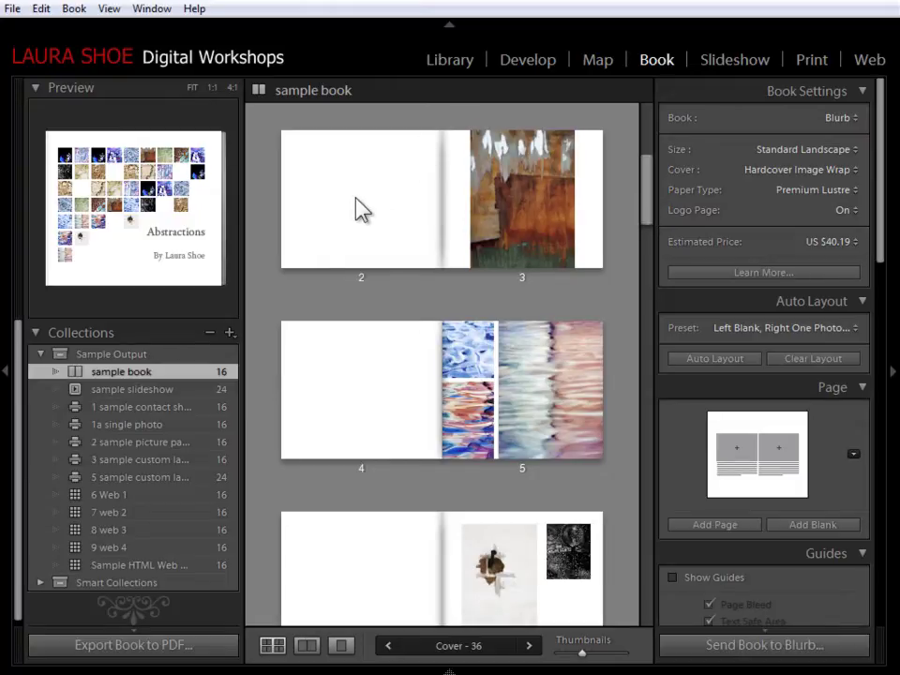
scroll(649, 201, "down", 1)
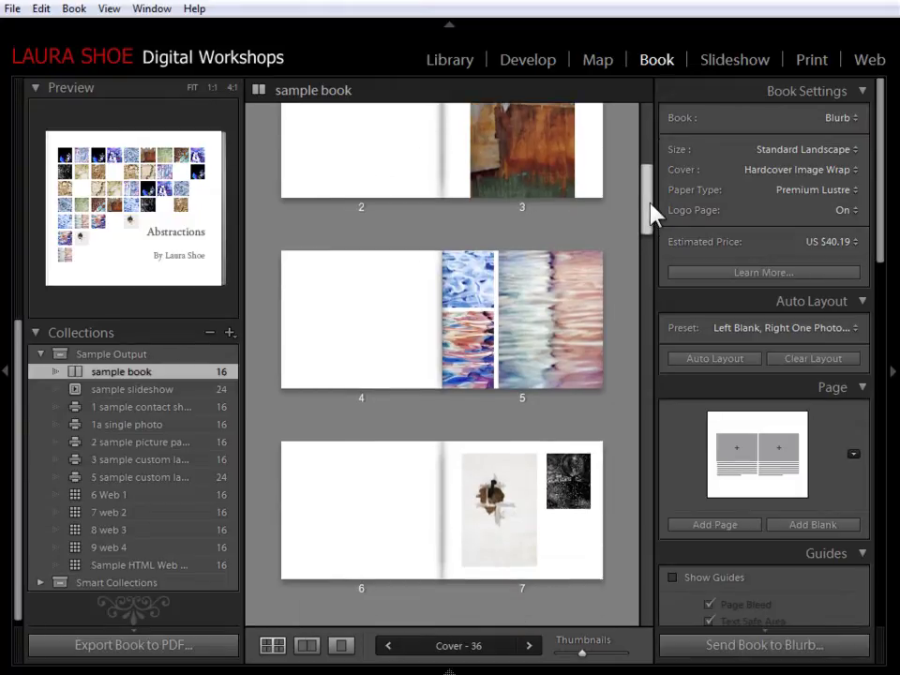
left_click_drag(649, 203, 590, 405)
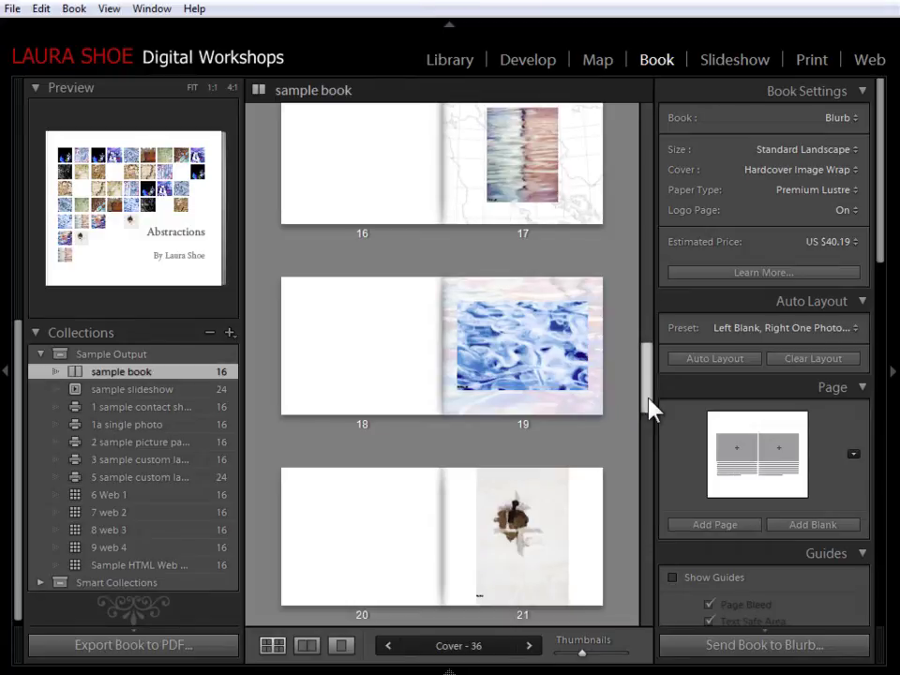
Switch to Slideshow and add filmstrip photos two and three to the selection.
left_click(738, 66)
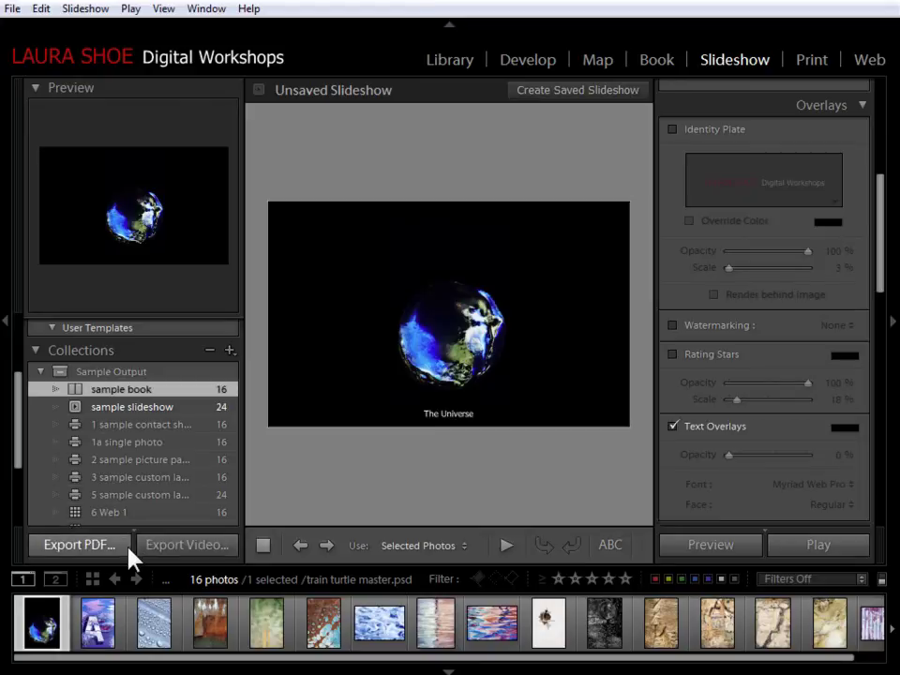
left_click(178, 630, "shift")
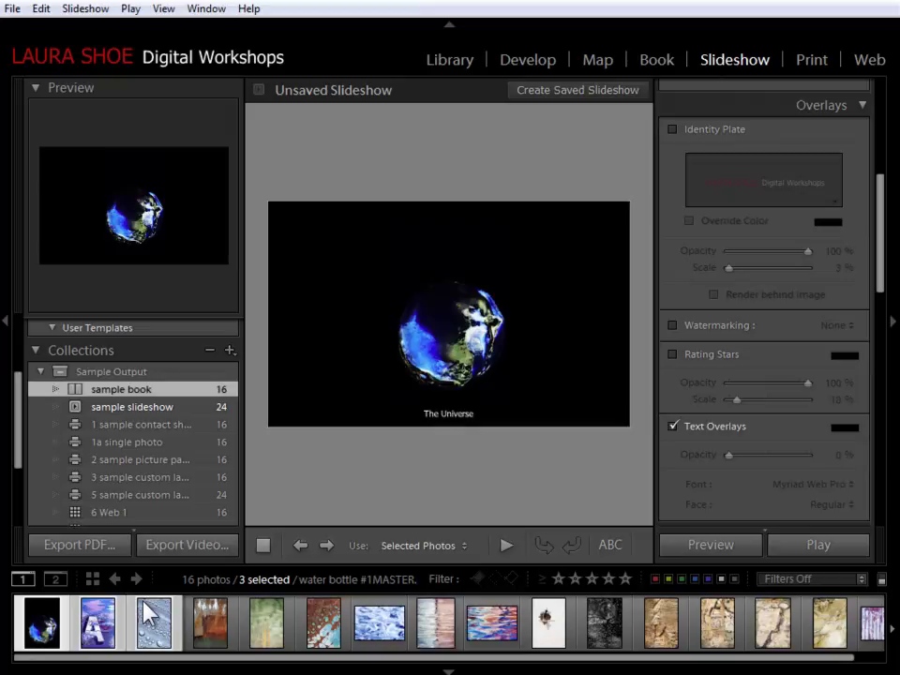
key("shift+Tab")
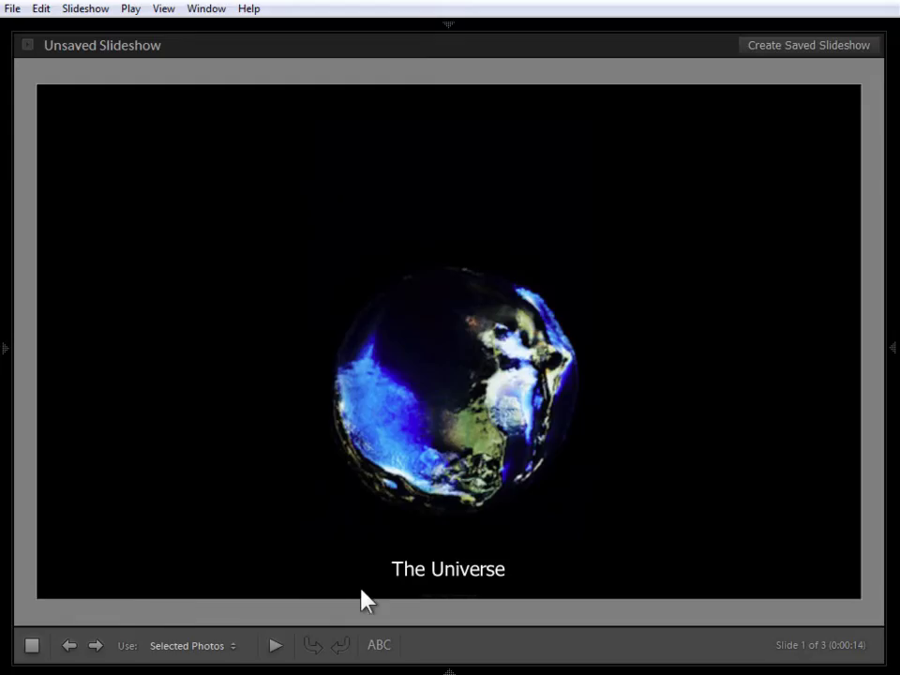
left_click(276, 644)
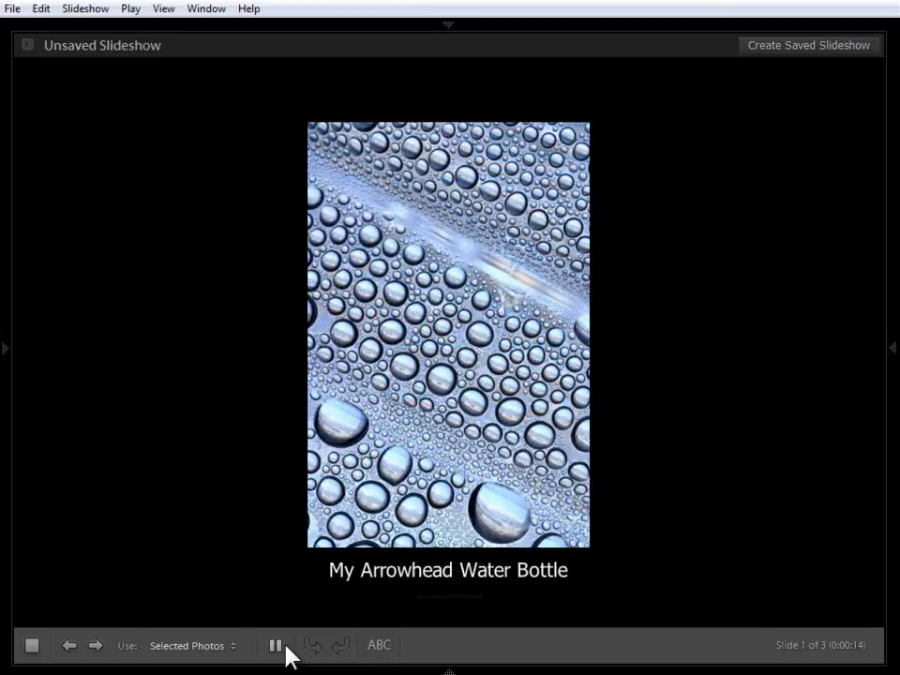
left_click(276, 645)
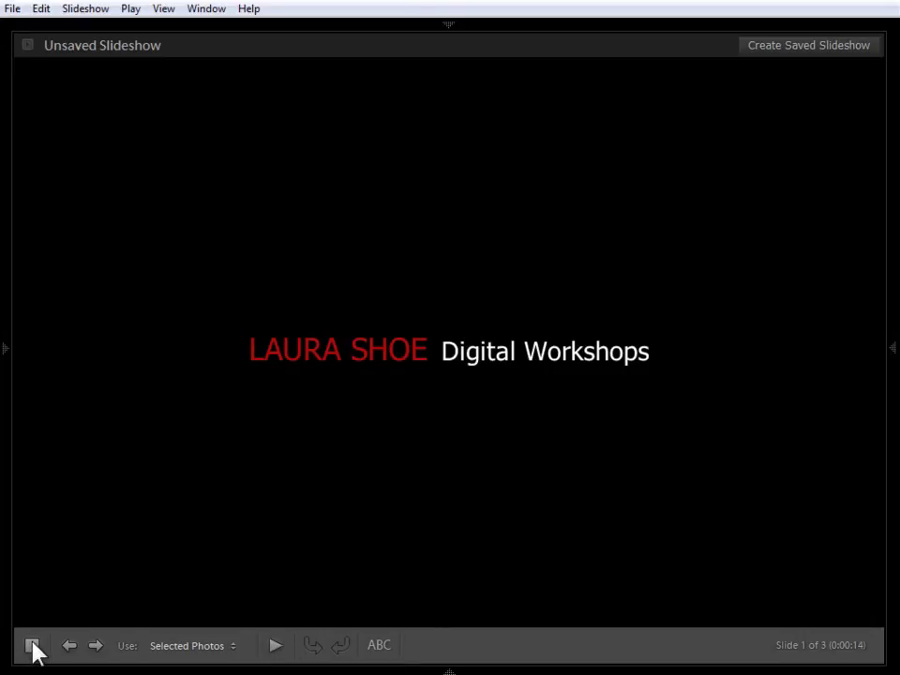
mouse_move(28, 566)
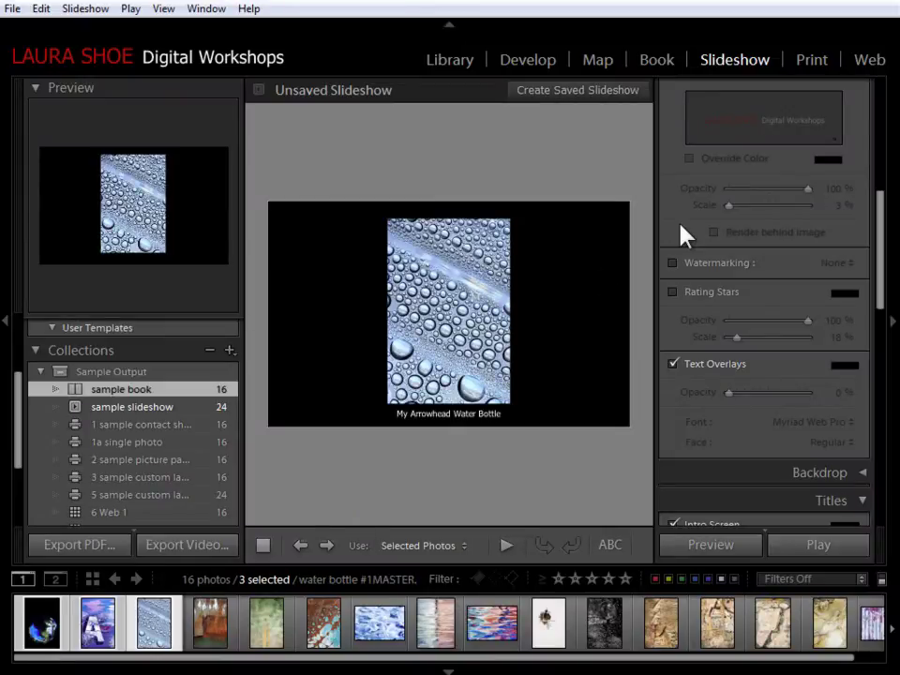
In the Print module, view '1 sample contact sheet', then open the '1a single photo' layout.
left_click(812, 62)
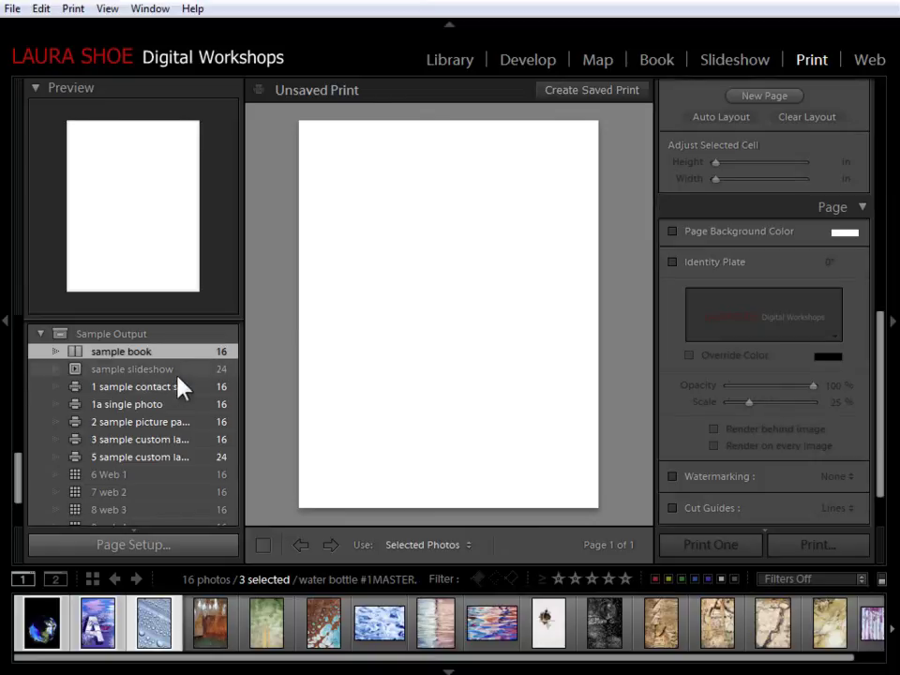
left_click(101, 389)
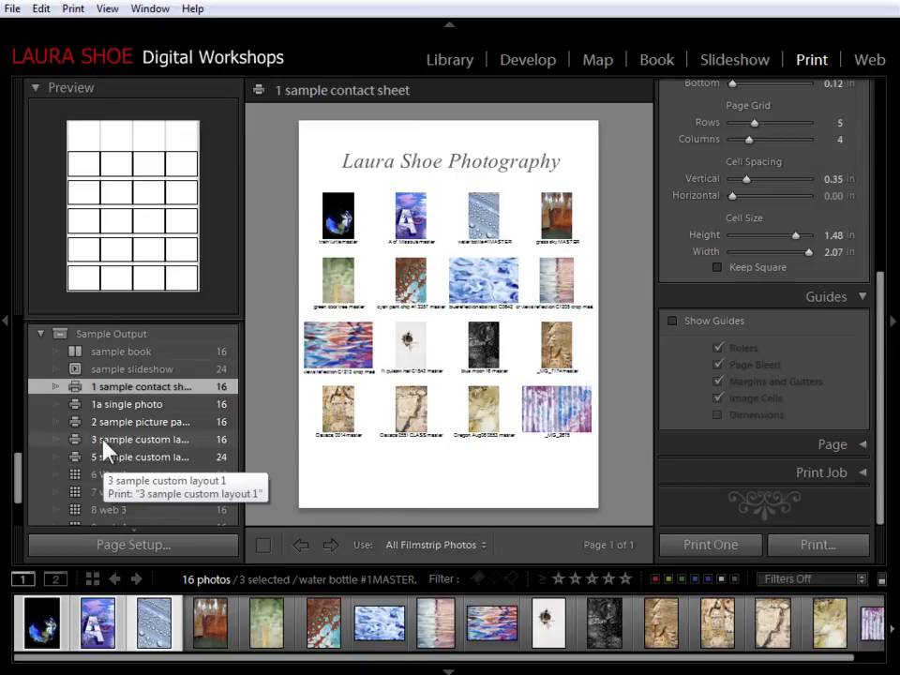
left_click(139, 410)
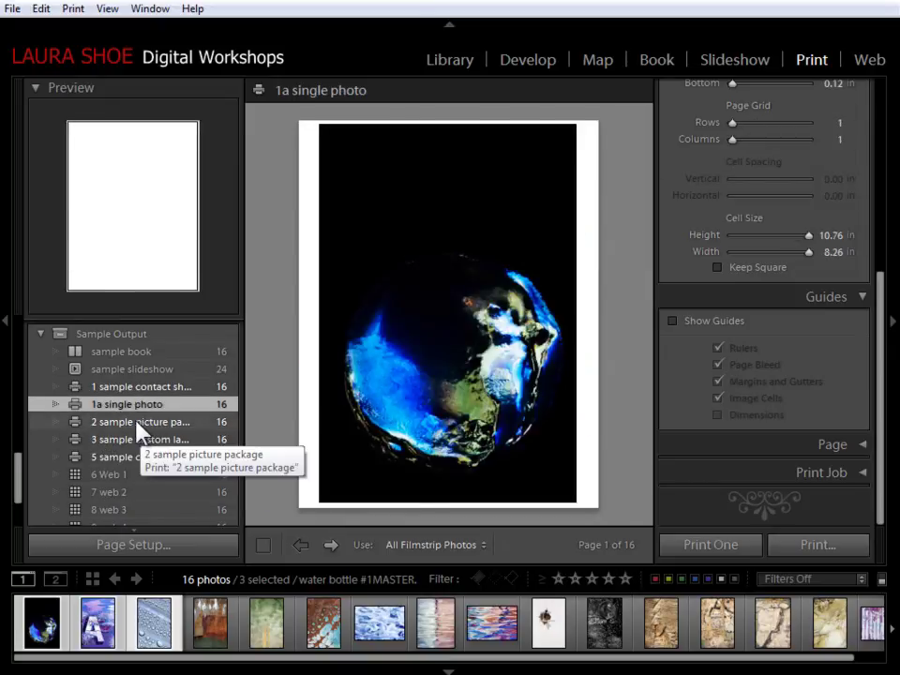
Show the '2 sample picture package' print: one large and six small copies per page.
left_click(141, 427)
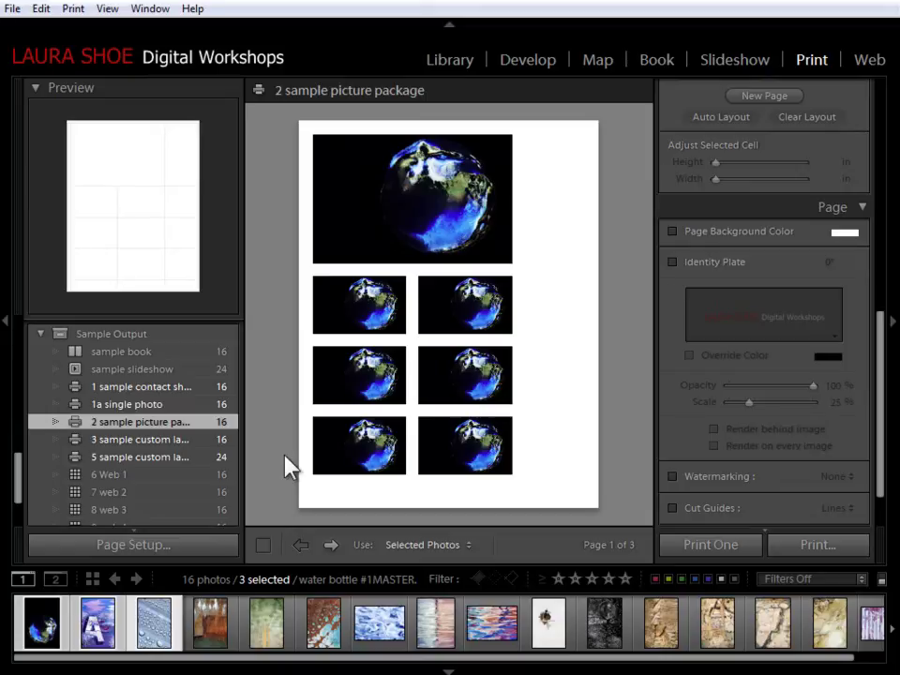
Browse the 3 and 5 sample custom print layouts, nudging a photo, then go to Web.
left_click(119, 441)
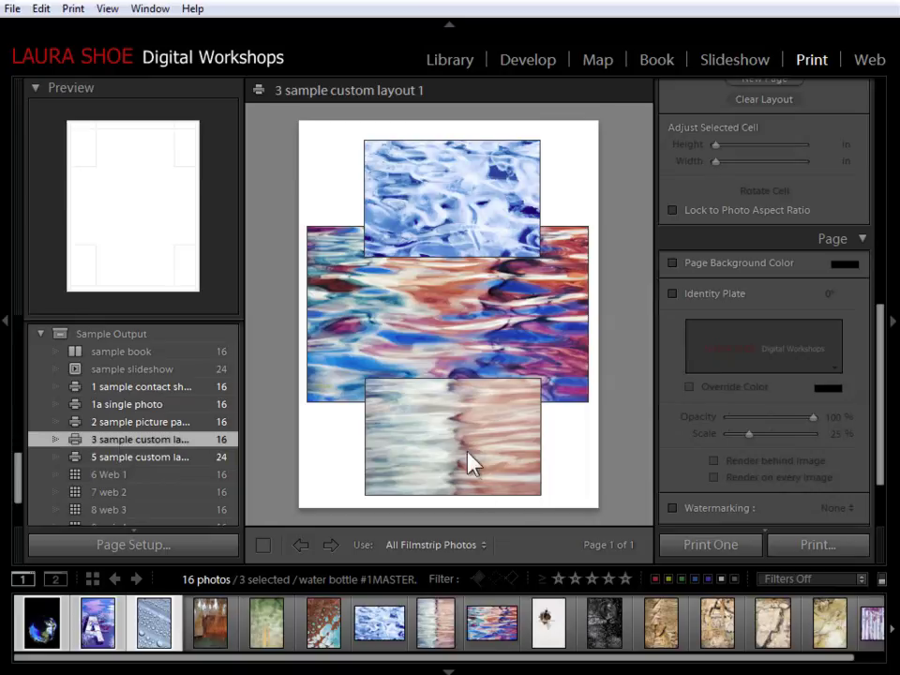
mouse_move(447, 447)
left_mouse_down()
mouse_move(466, 432)
mouse_move(442, 449)
mouse_move(448, 428)
left_mouse_up()
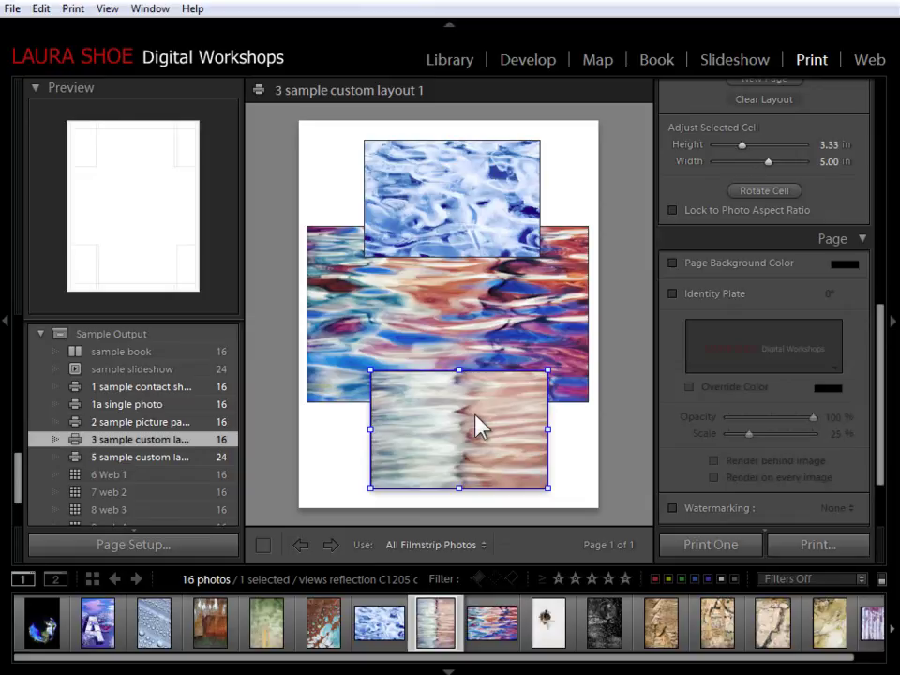
left_click(146, 458)
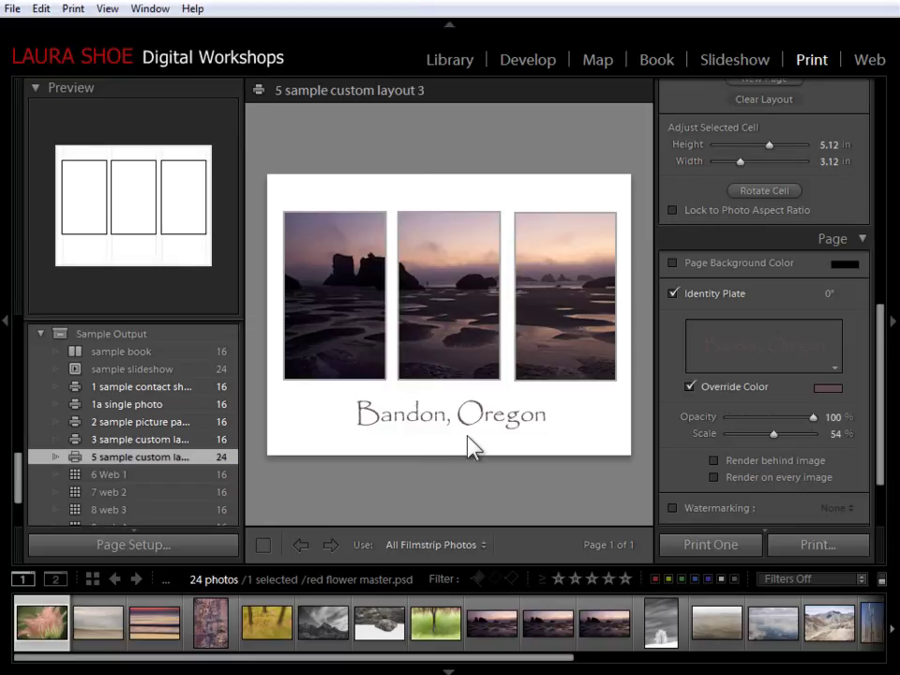
left_click(870, 62)
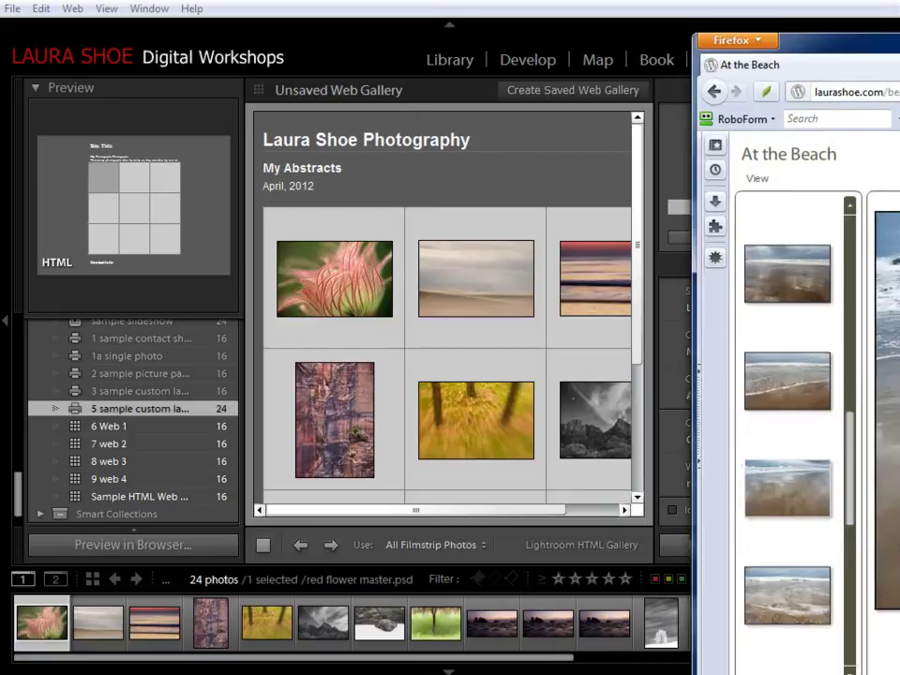
left_click_drag(899, 67, 703, 30)
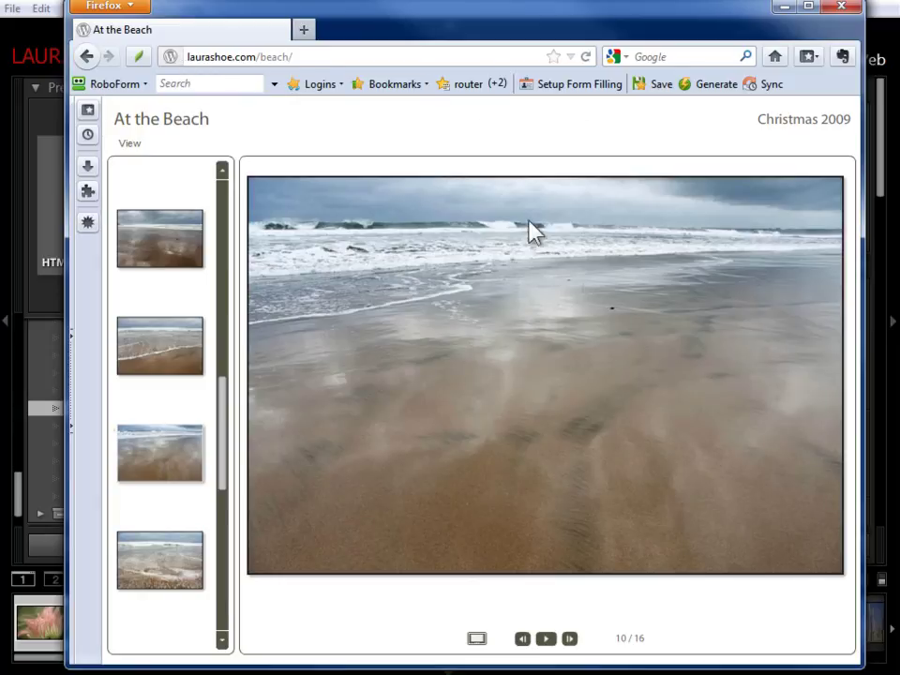
scroll(225, 465, "down", 1)
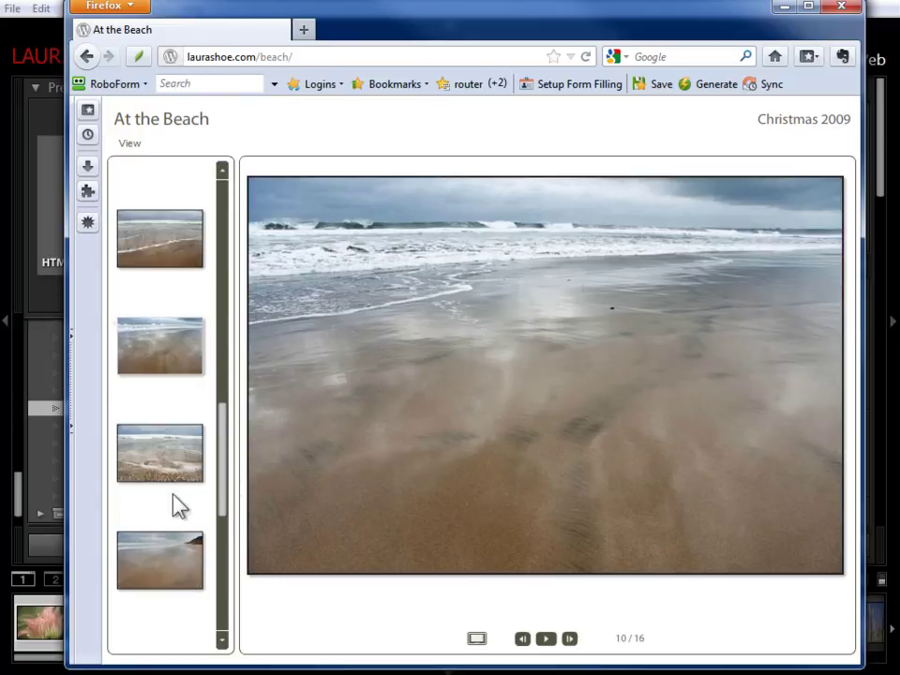
left_click(148, 561)
scroll(216, 486, "down", 2)
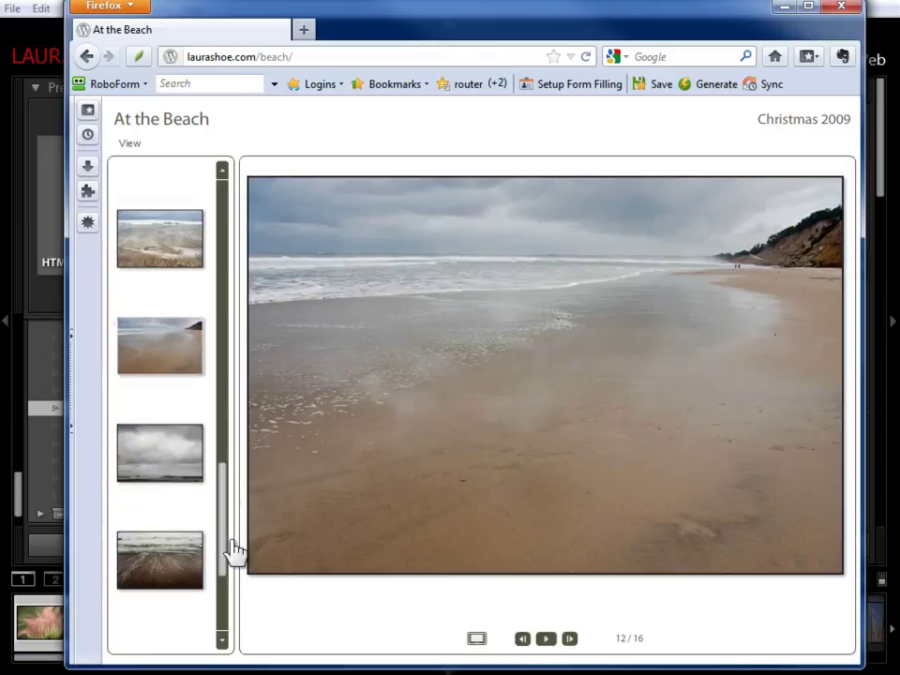
left_click(167, 551)
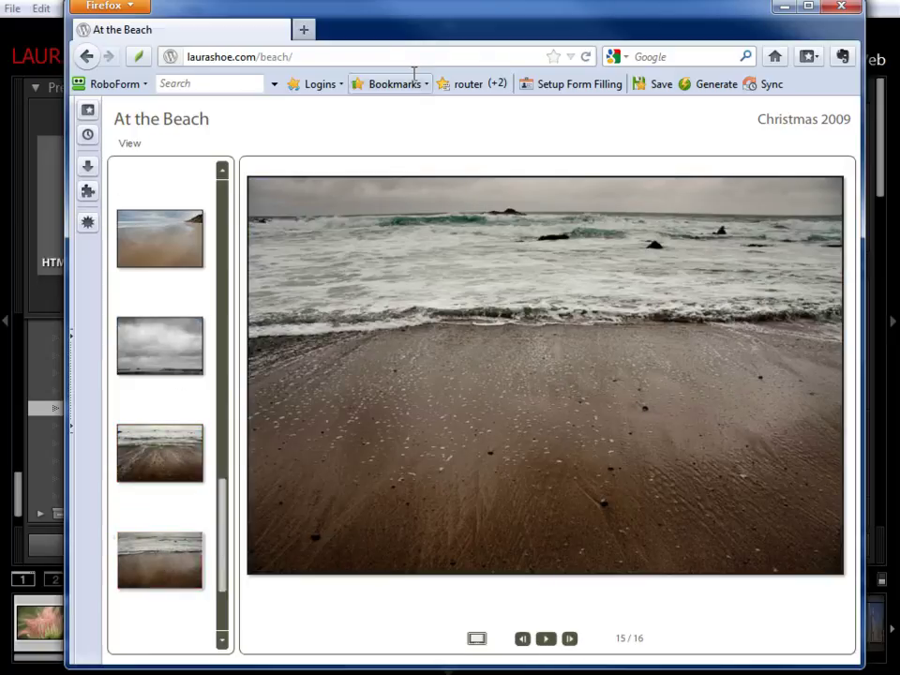
left_click(783, 7)
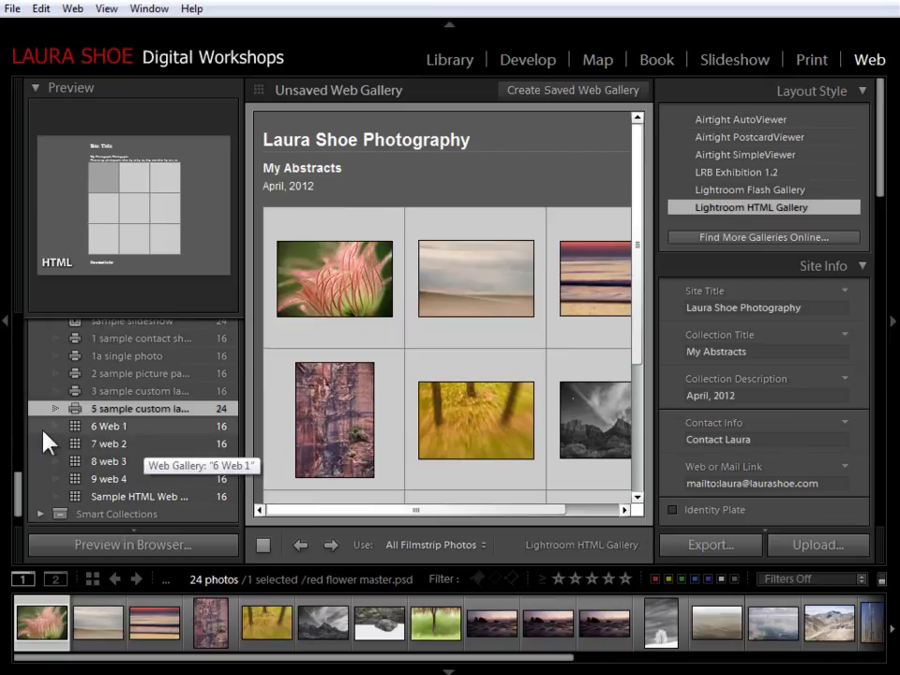
Preview the '6 Web 1' AutoViewer gallery full-screen, advancing through the A, droplets and rusty wood photos.
left_click(120, 426)
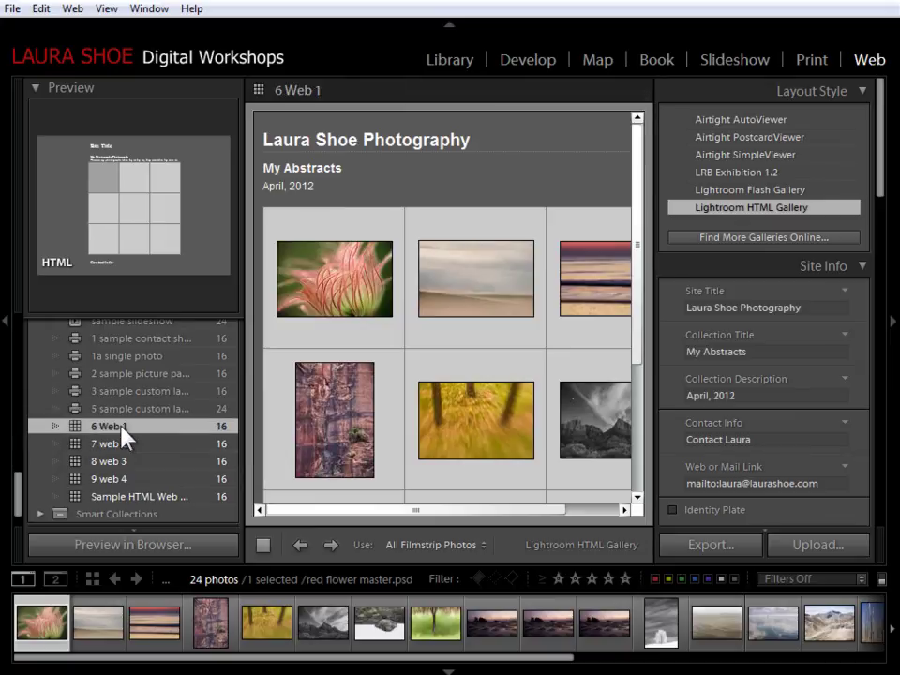
key("shift+Tab")
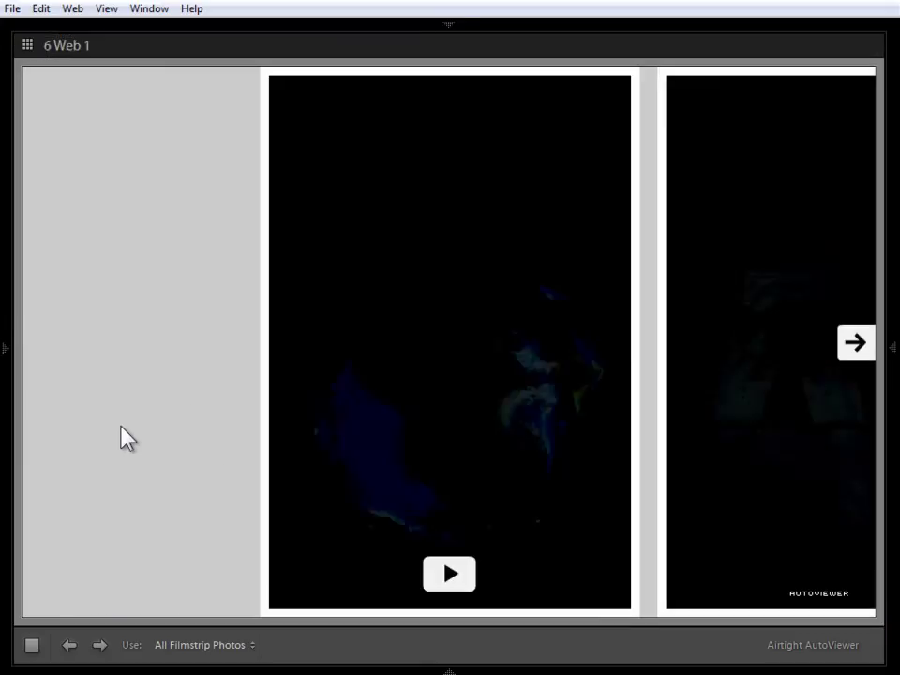
left_click(853, 347)
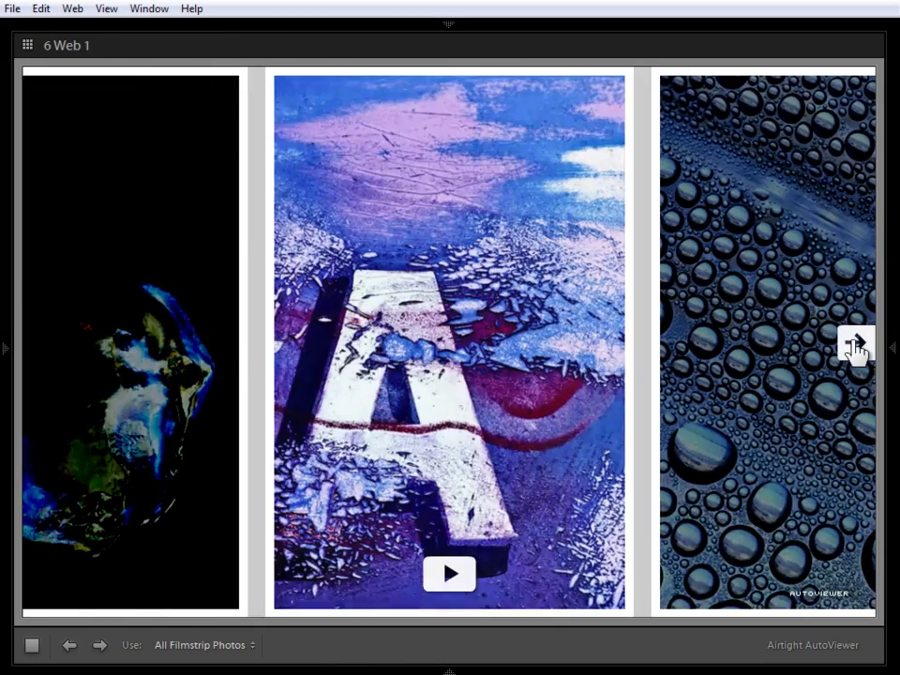
left_click(853, 346)
left_click(855, 345)
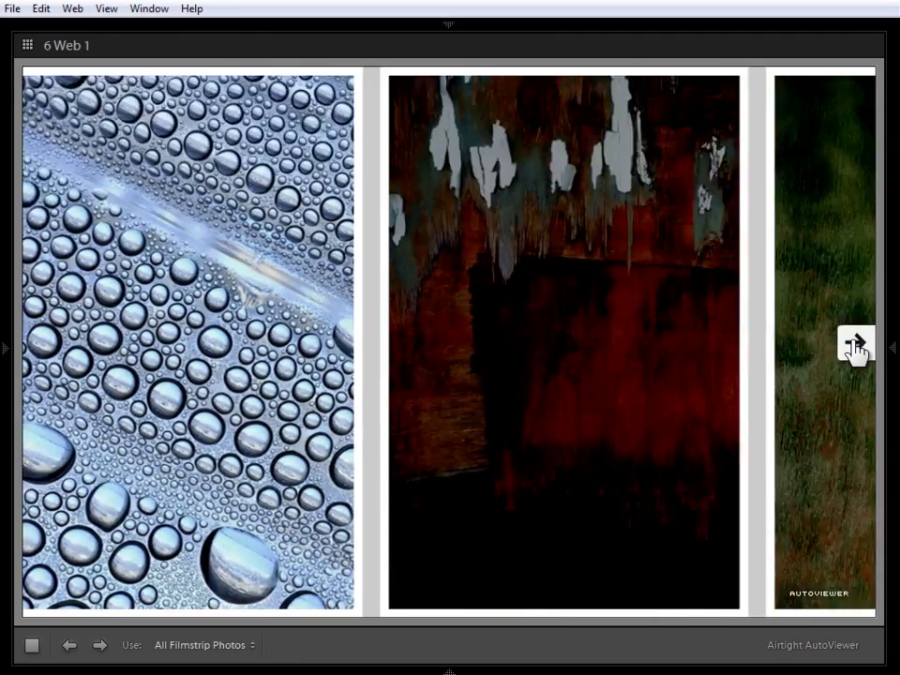
View the '8 web 3' SimpleViewer gallery's A, green road and Reflection #4 photos, then page on.
mouse_move(1, 352)
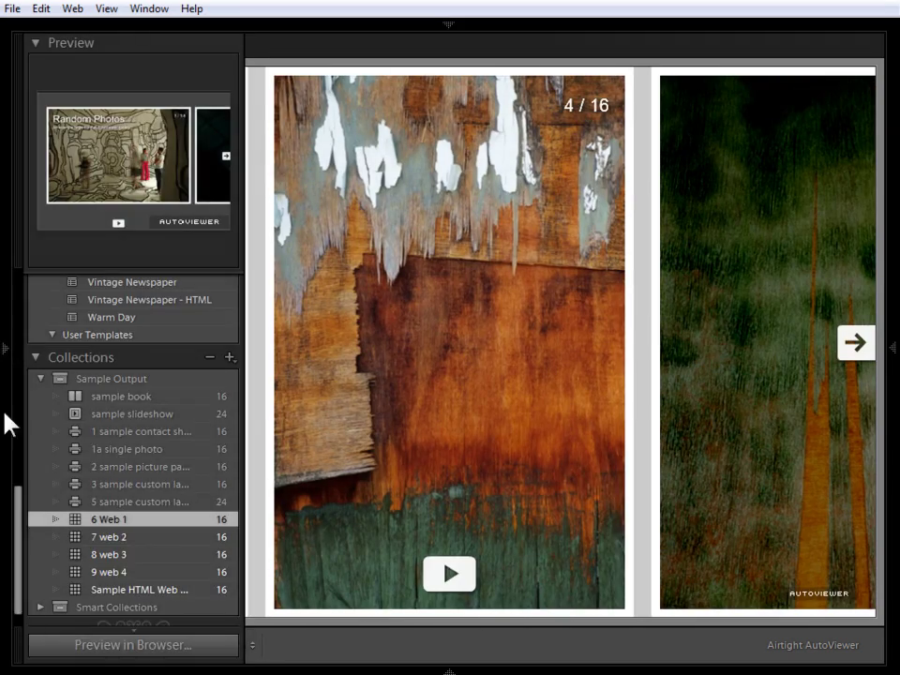
left_click(100, 553)
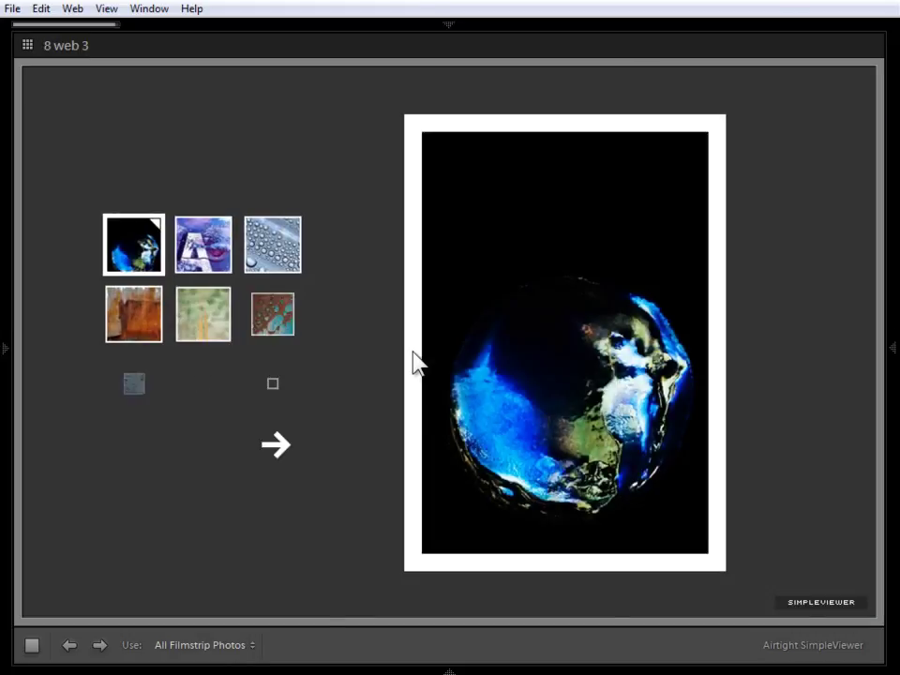
left_click(202, 244)
left_click(208, 323)
left_click(279, 403)
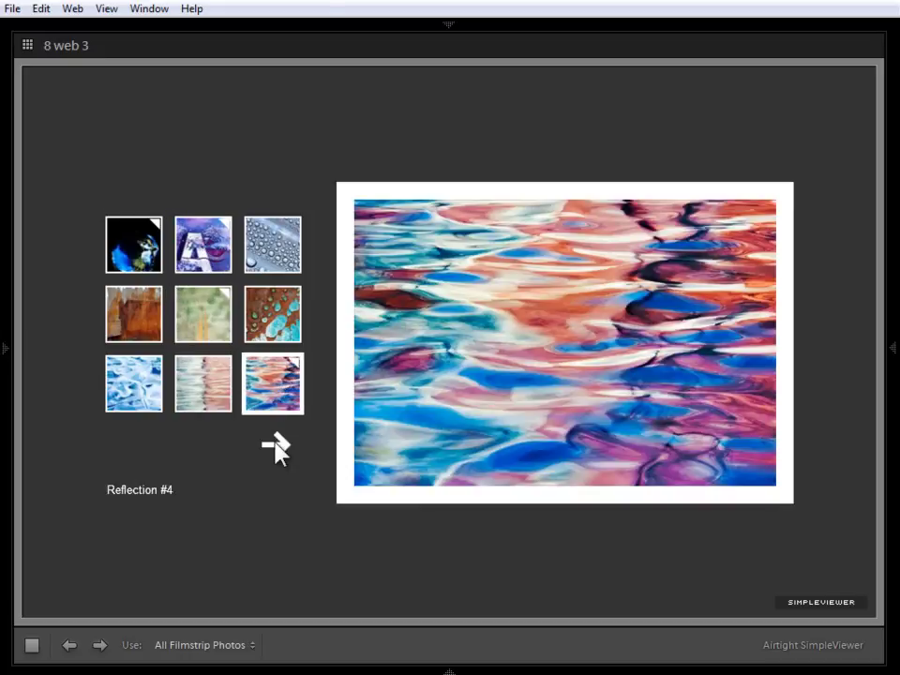
left_click(275, 446)
Browse the A, droplets and rust photo pages of the HTML gallery, then dock the left panel.
mouse_move(4, 450)
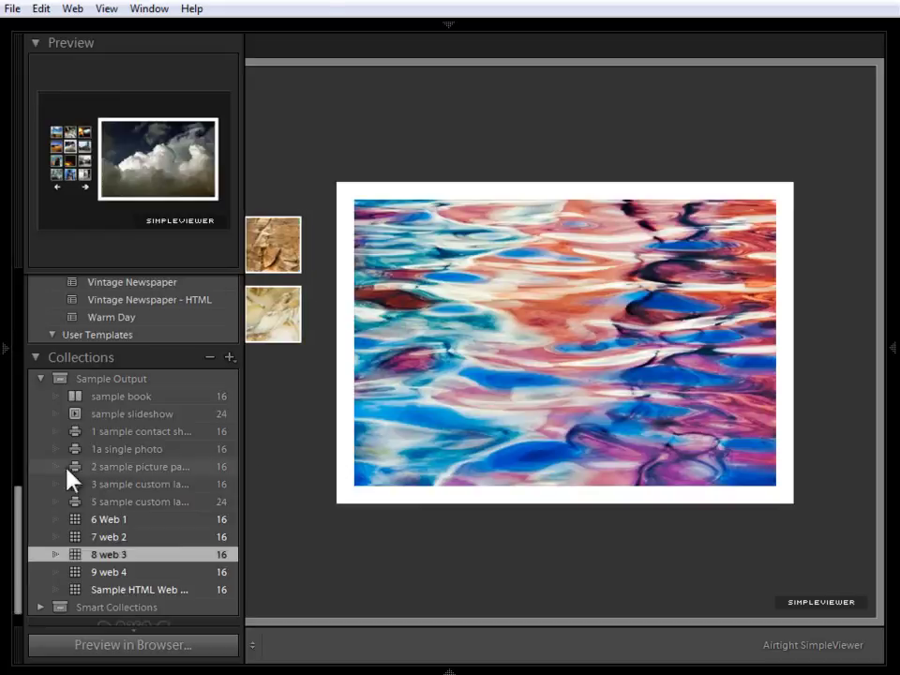
left_click(120, 587)
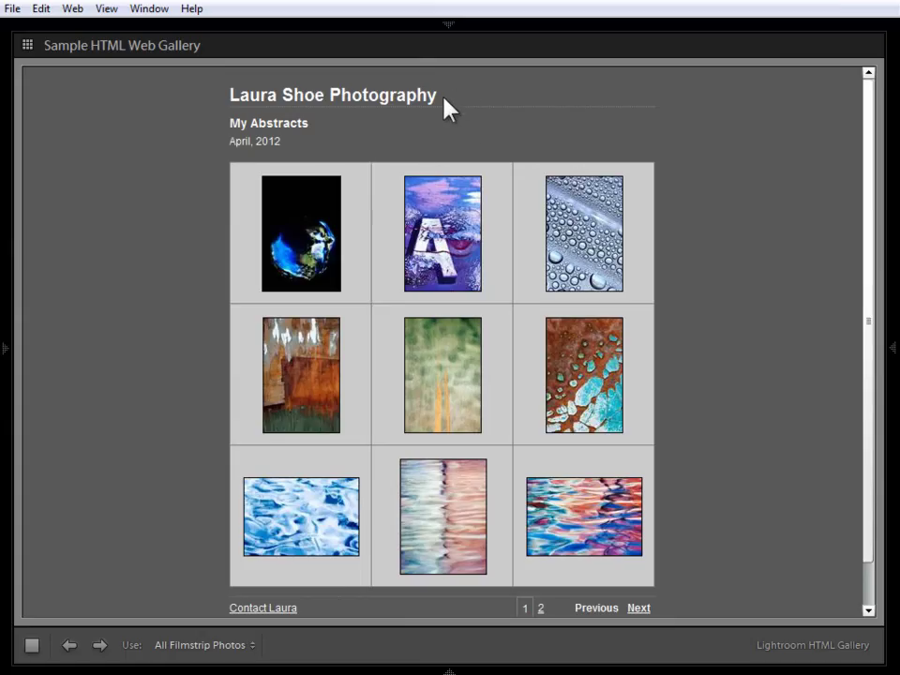
left_click(442, 244)
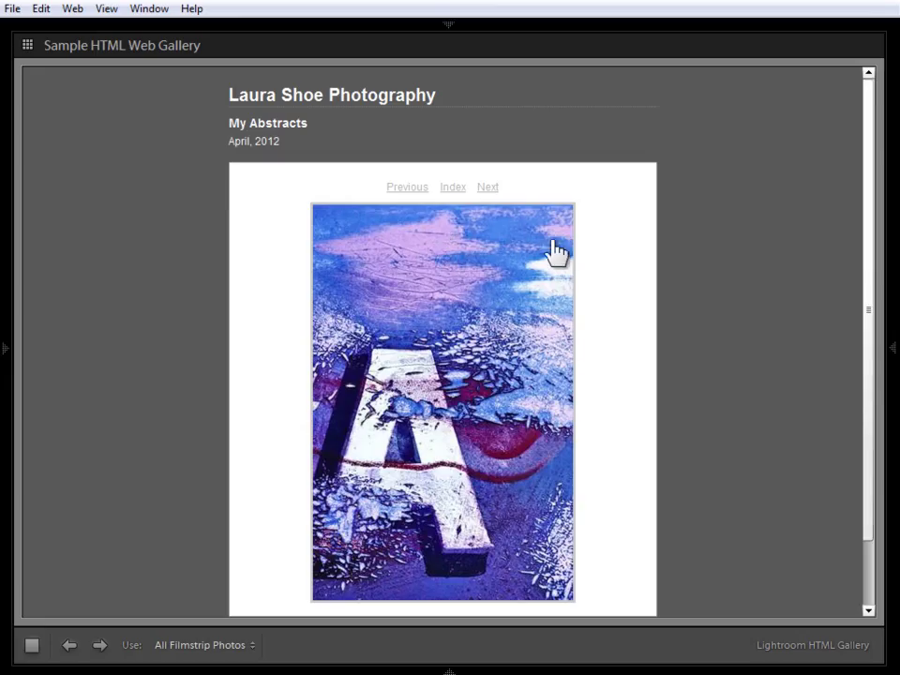
left_click(488, 188)
left_click(488, 187)
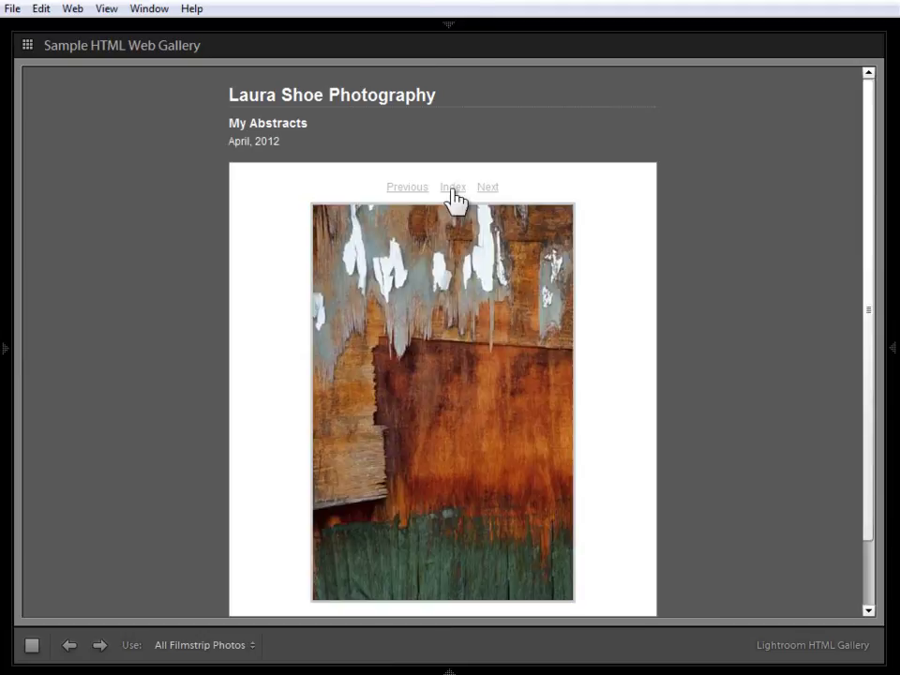
left_click(452, 188)
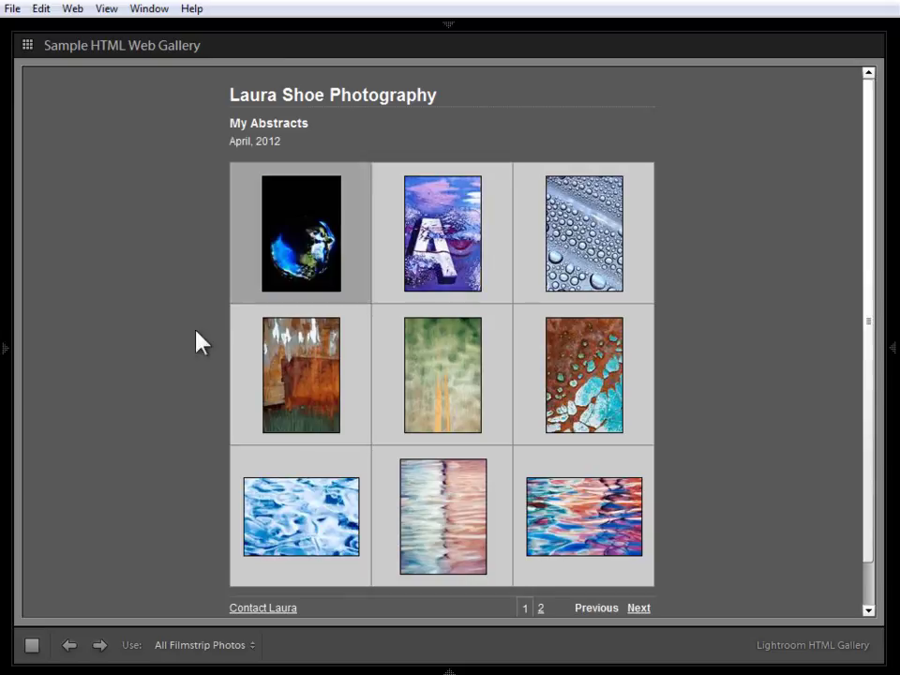
left_click(9, 360)
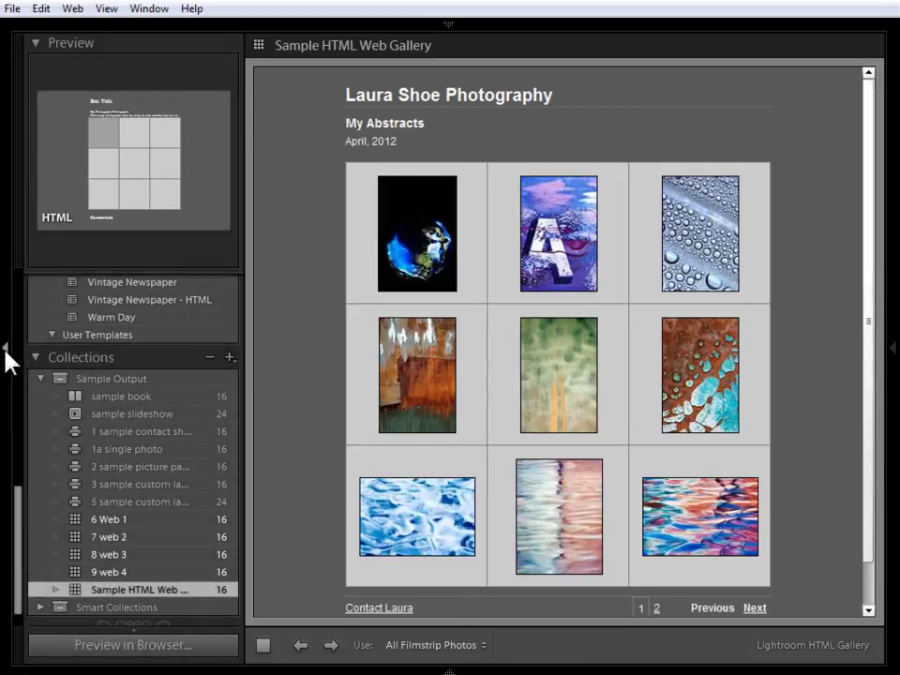
Show the right panel, module picker and filmstrip around the 'My Abstracts' HTML gallery.
left_click(893, 345)
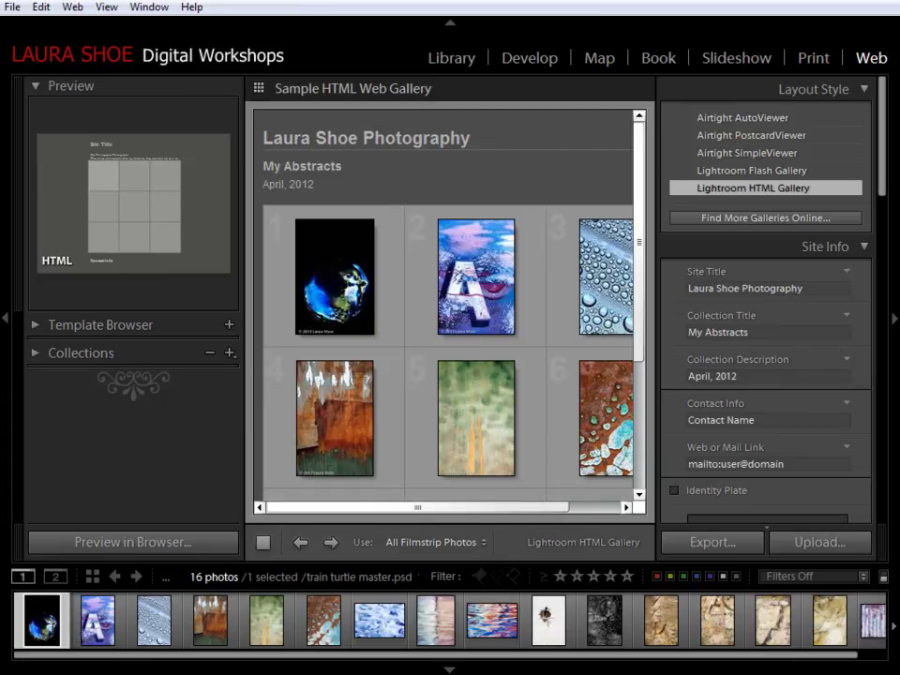
Jump straight to the Slideshow module with the Ctrl+Alt+5 shortcut.
key("ctrl+alt+5")
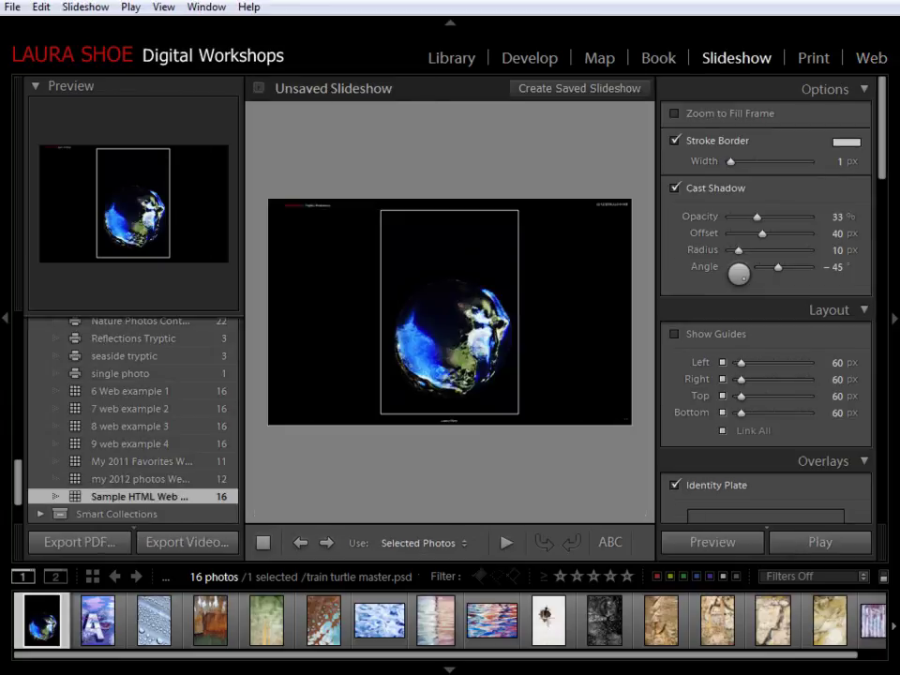